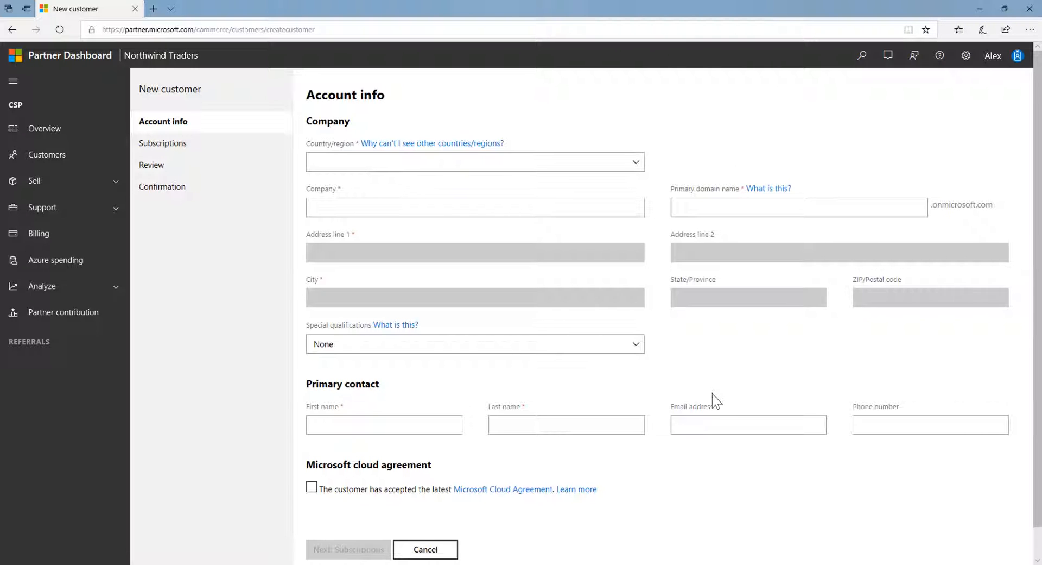
Set country to United Kingdom, company name 'The Phone Company' and primary domain thephonecompany.
click(635, 167)
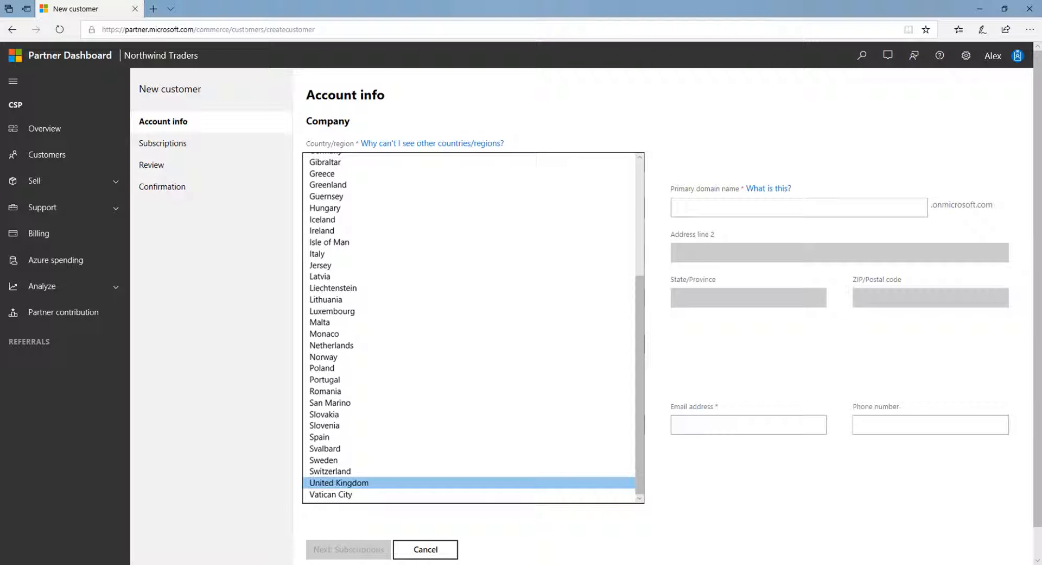
key(Return)
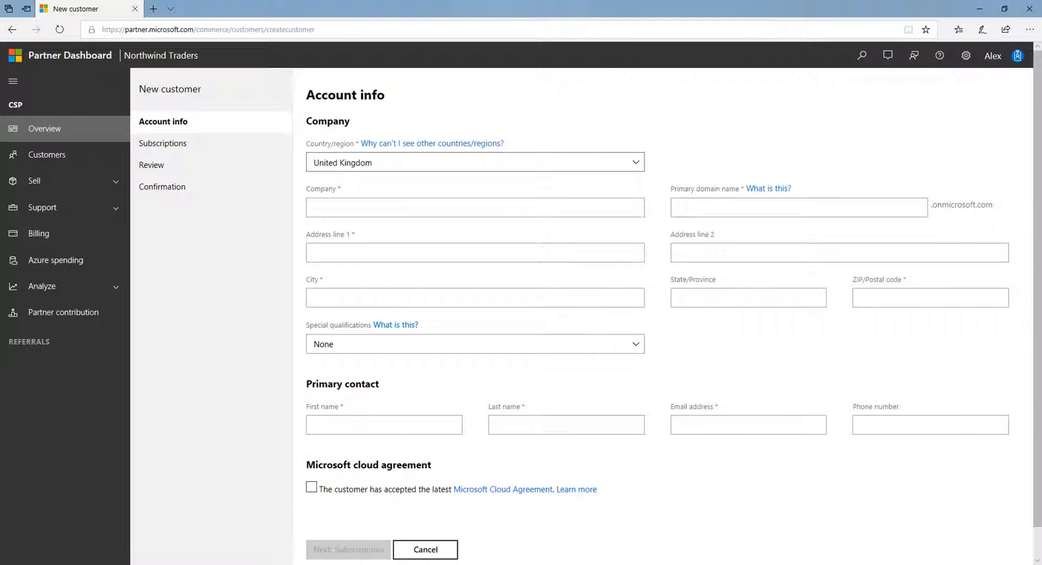
text(The Phone Company)
key(Tab)
text(thephonecompany)
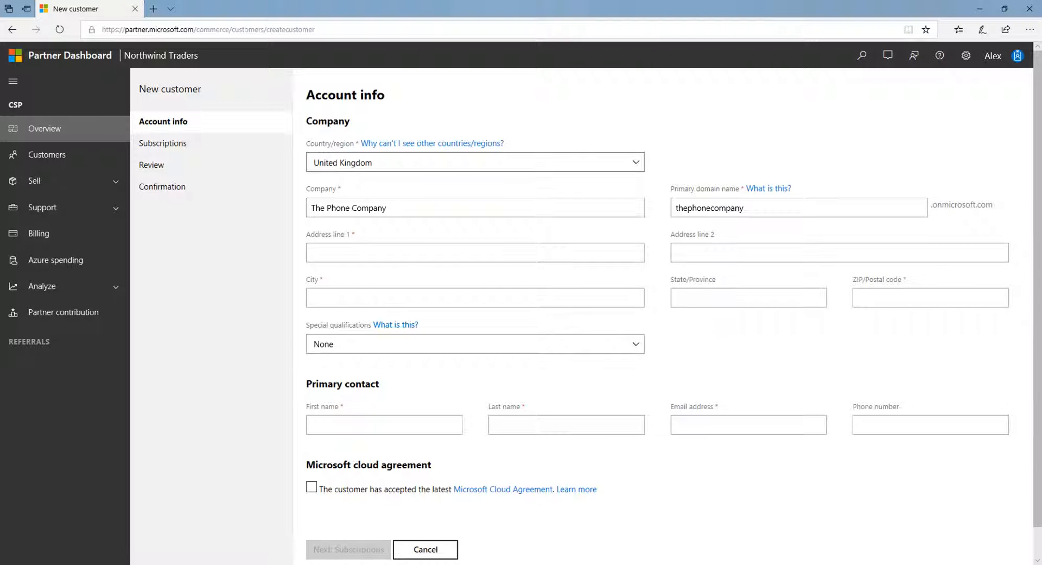
Enter the company's address line, city and postcode, keeping Special qualifications as None.
key(Tab)
text(Phone Comp)
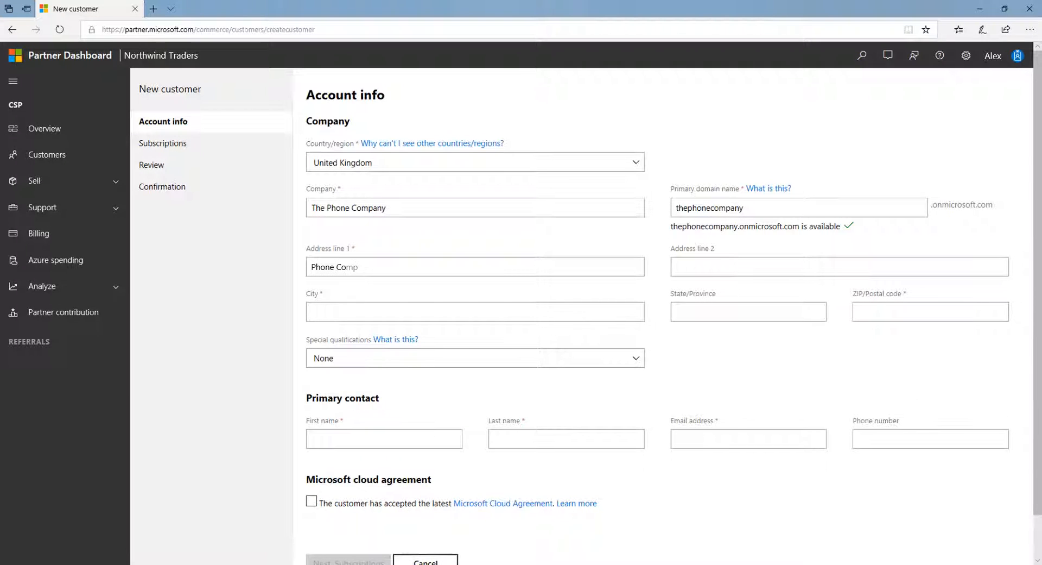
text(any House)
key(Tab)
key(Tab)
text(Phone Comp)
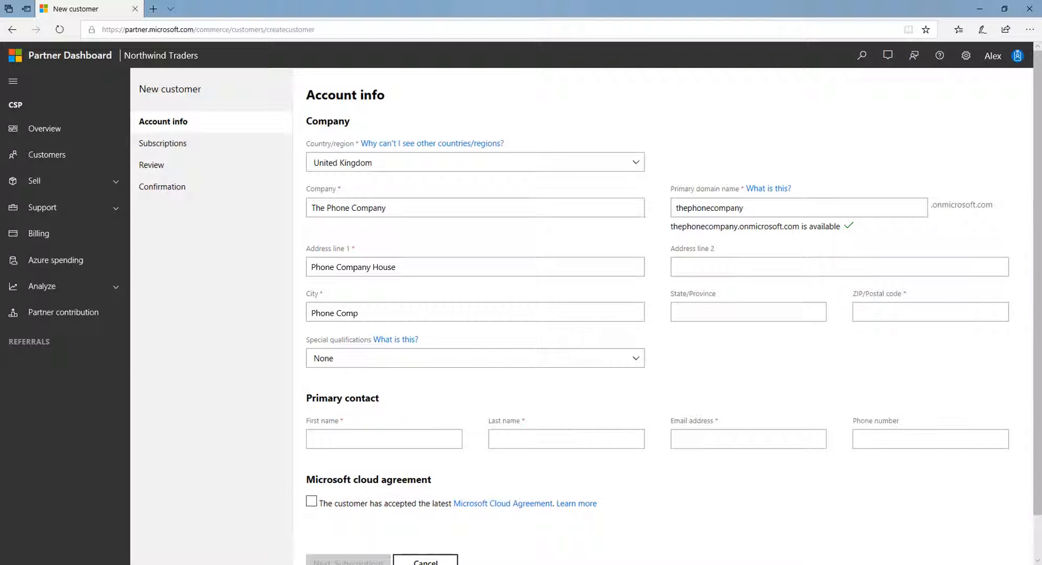
text(any City)
text(PC11 1PC)
click(475, 358)
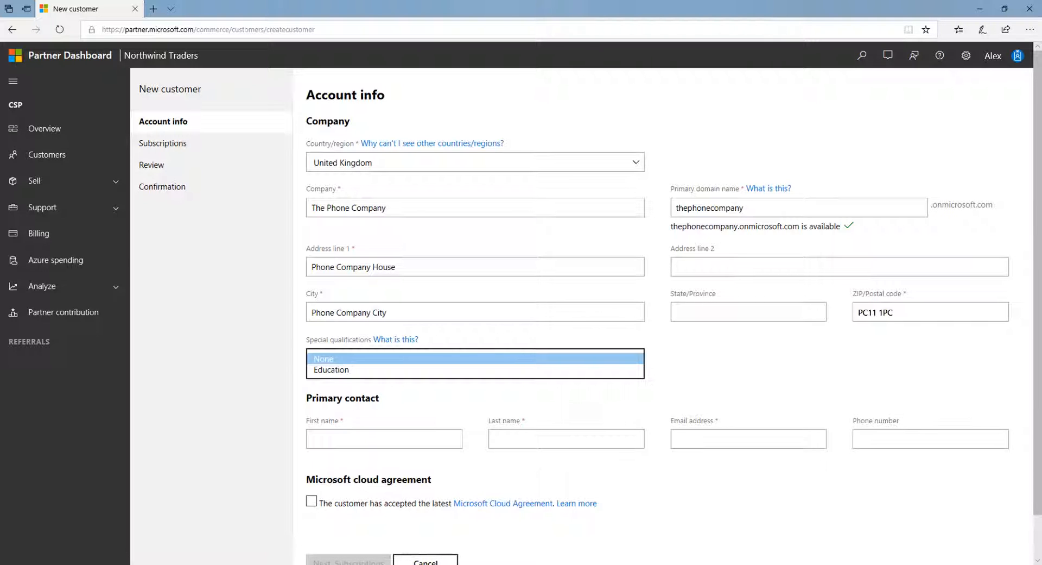
key(Return)
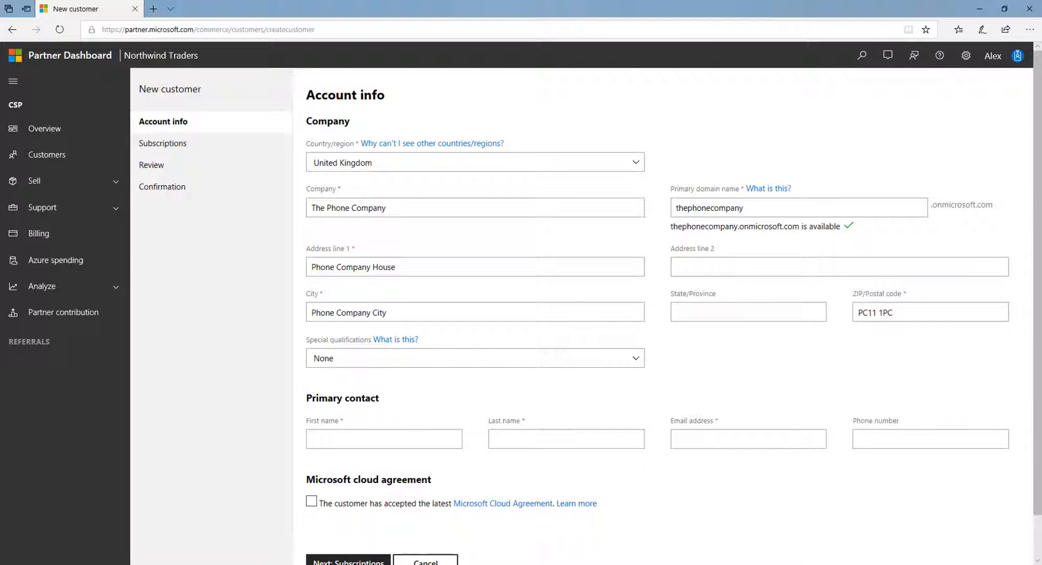
Enter the primary contact's first name, last name and e-mail address, and tick Microsoft Cloud Agreement acceptance.
key(Tab)
key(Tab)
key(Tab)
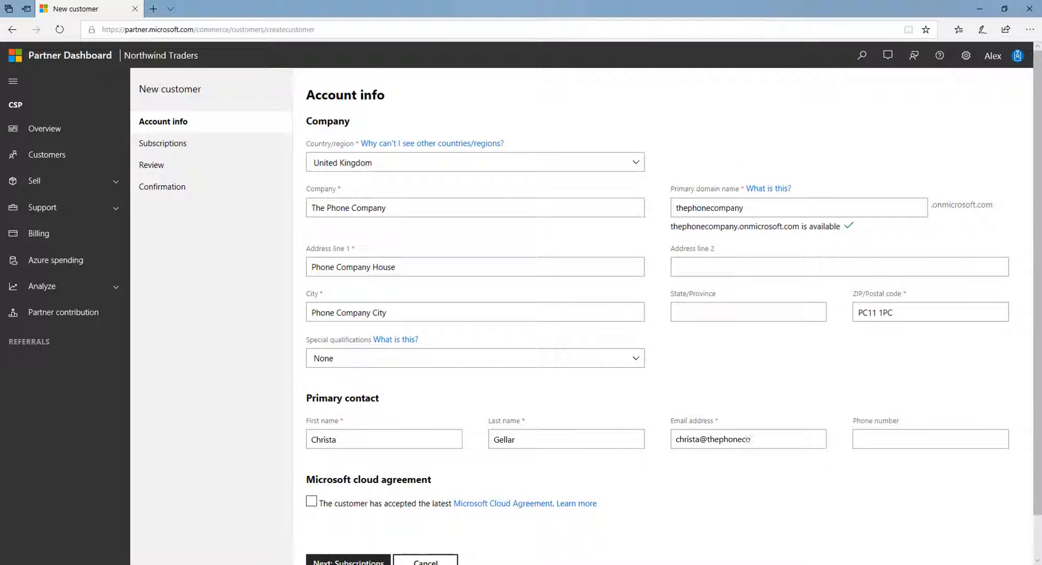
click(311, 501)
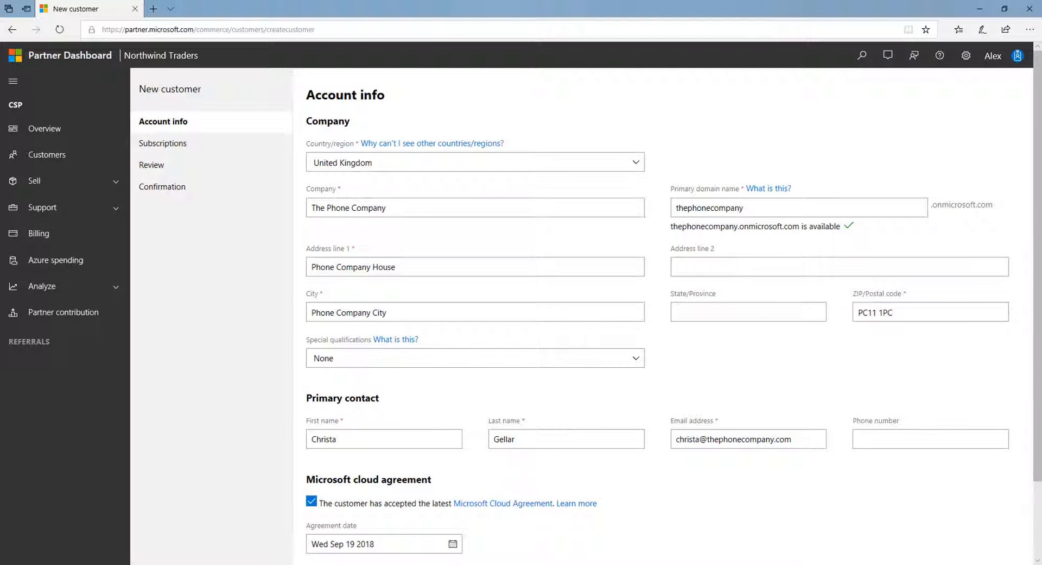
scroll(716, 401, down, 2)
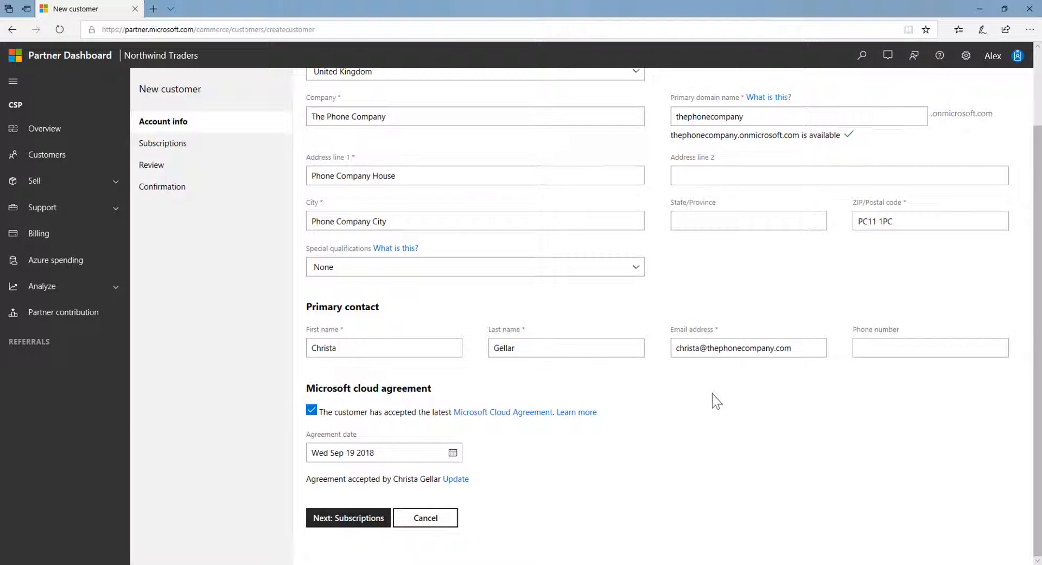
Add an Office 365 Enterprise E3 Trial as a no-billing trial offer and proceed to Review.
click(365, 520)
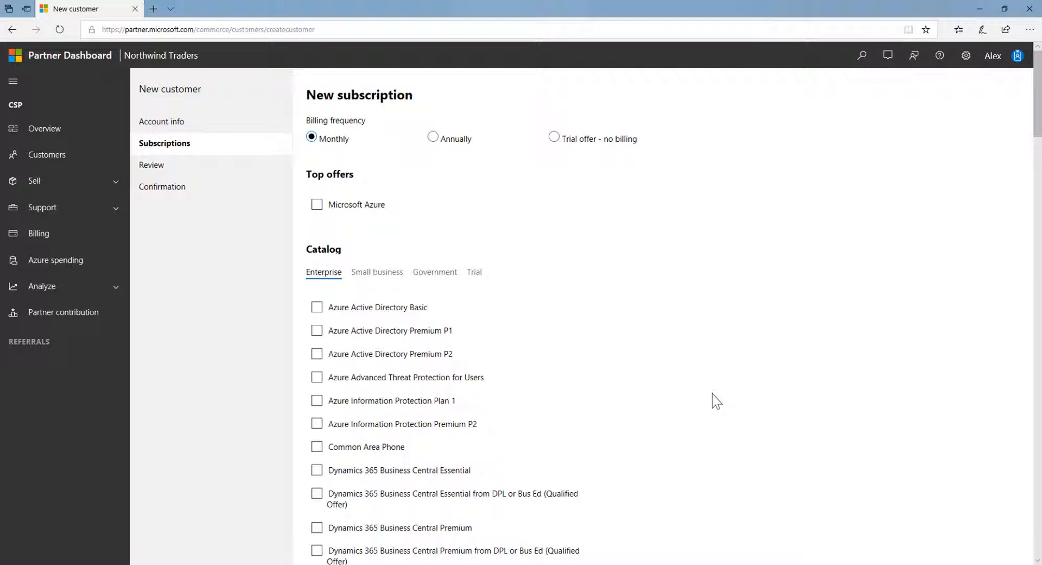
click(554, 138)
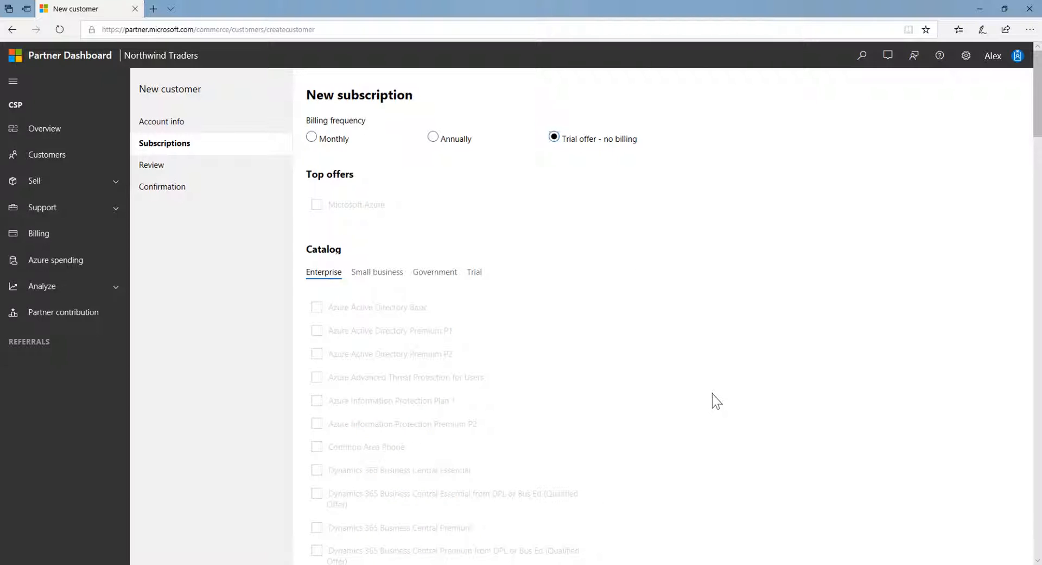
click(474, 272)
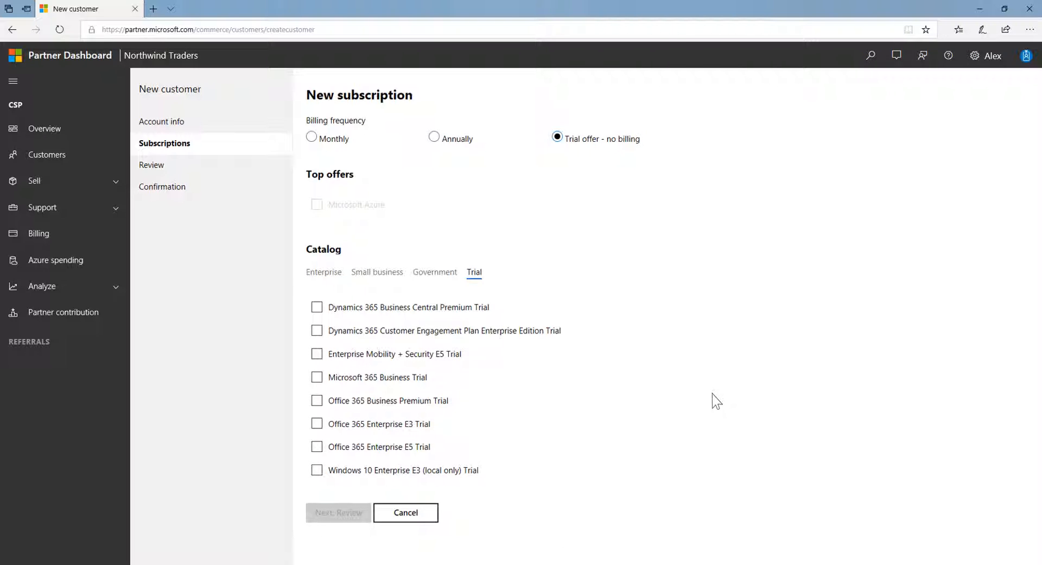
click(317, 423)
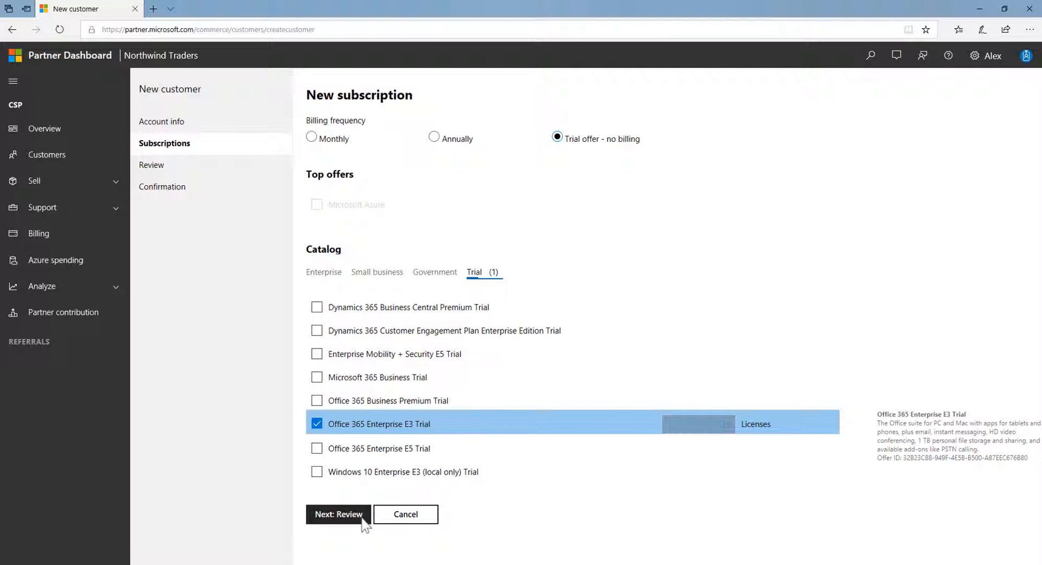
click(338, 513)
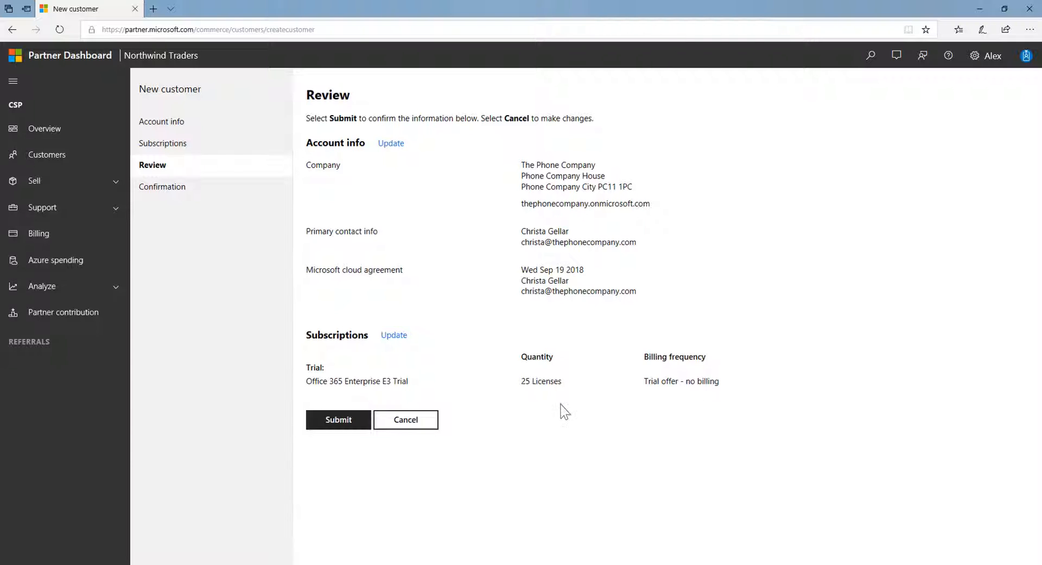
Submit the new customer from the Review page.
click(339, 420)
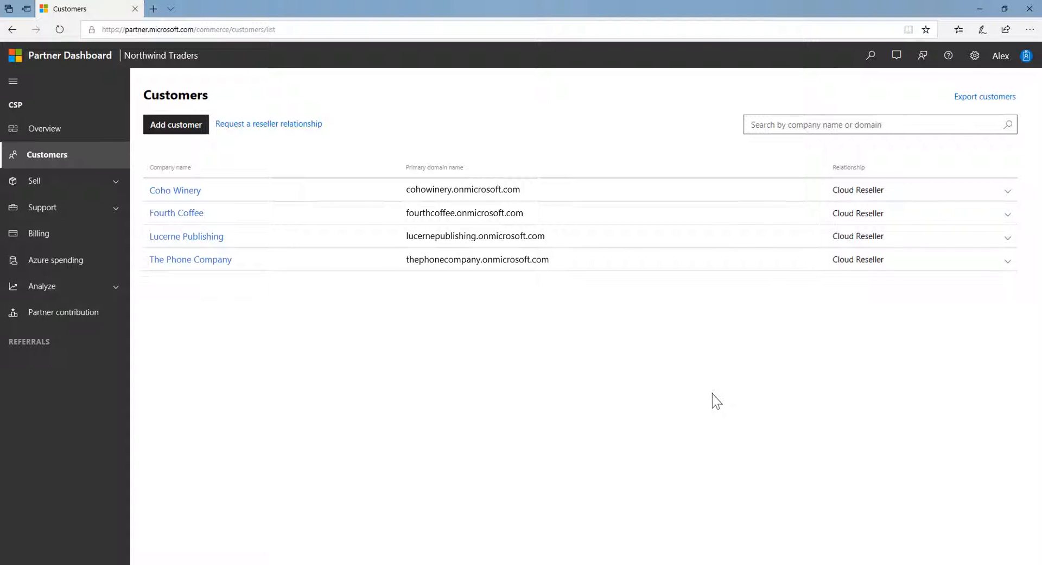
Request a reseller relationship and open its invitation text in a new e-mail draft.
click(272, 126)
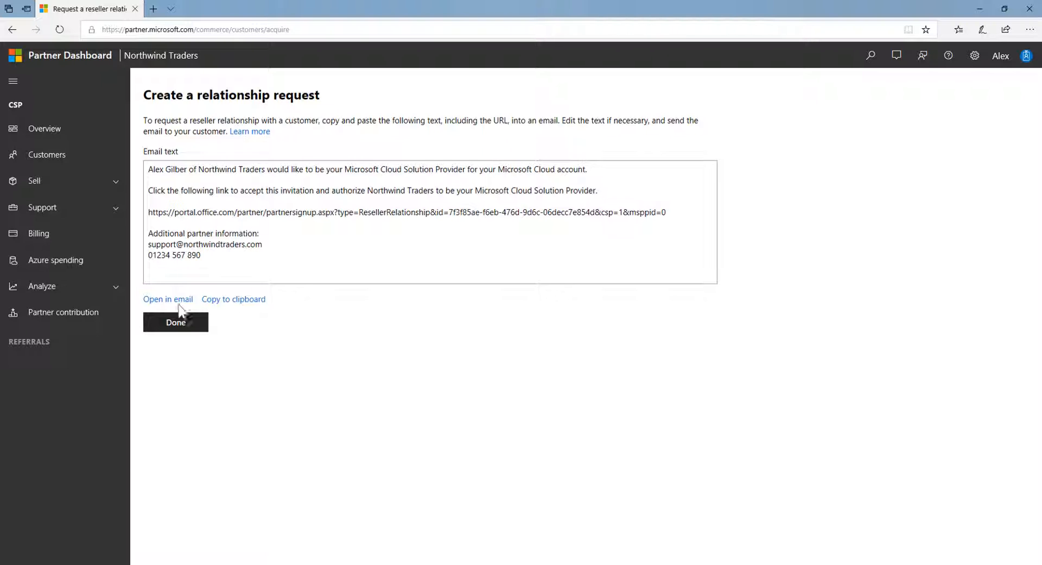
click(169, 300)
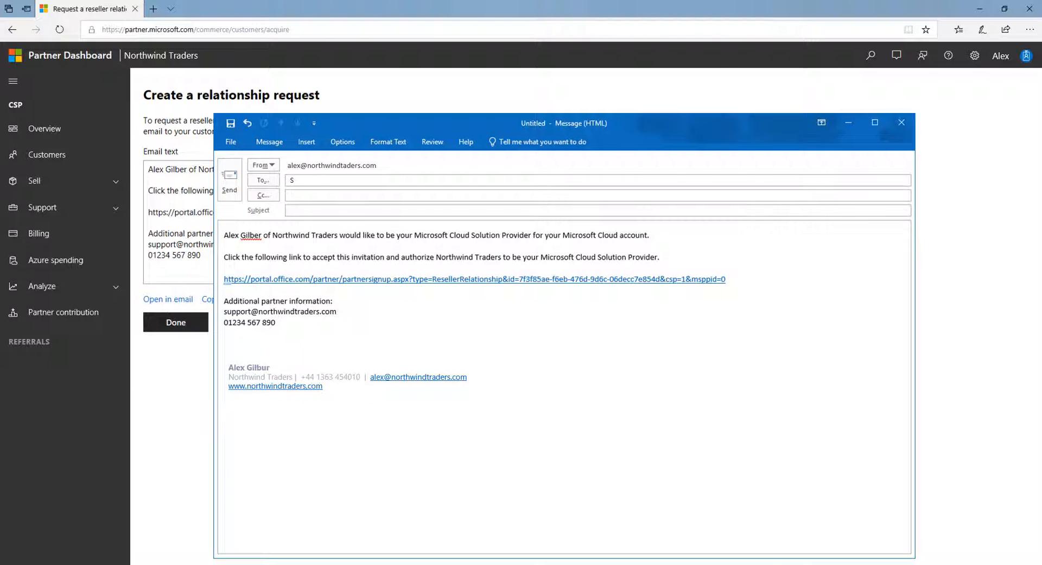
Send the invitation to the recipient's e-mail with subject 'Action: accept CSP invitation', then finish.
key(Tab)
key(Tab)
text(Action: acc)
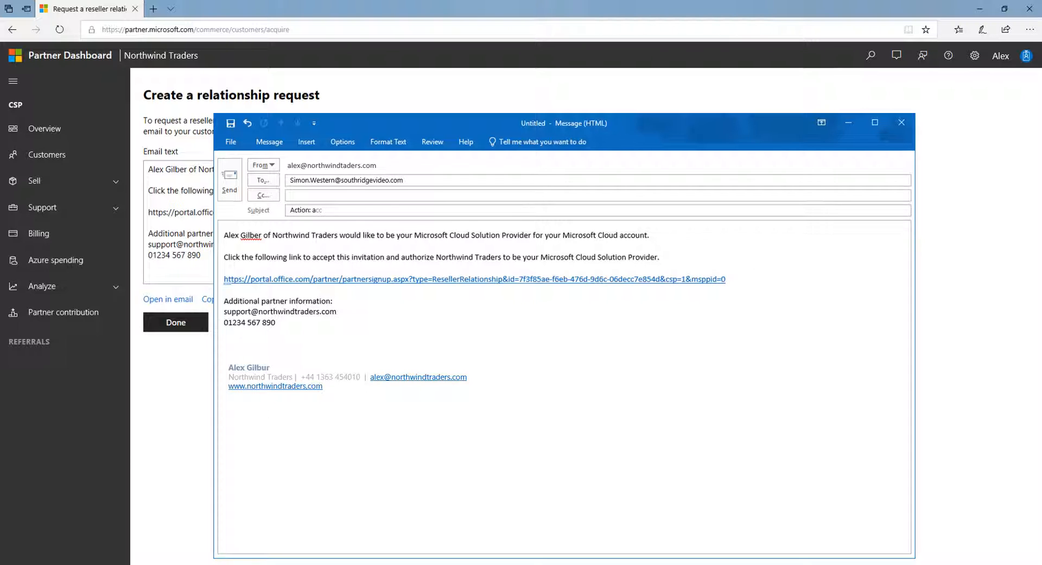
text(ept CSP invitation)
click(229, 188)
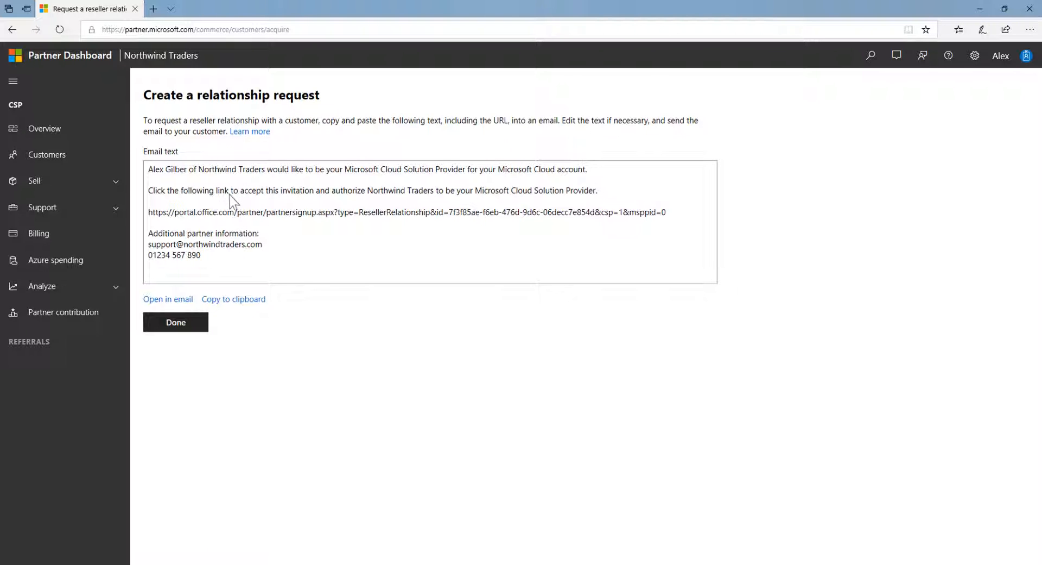
click(176, 322)
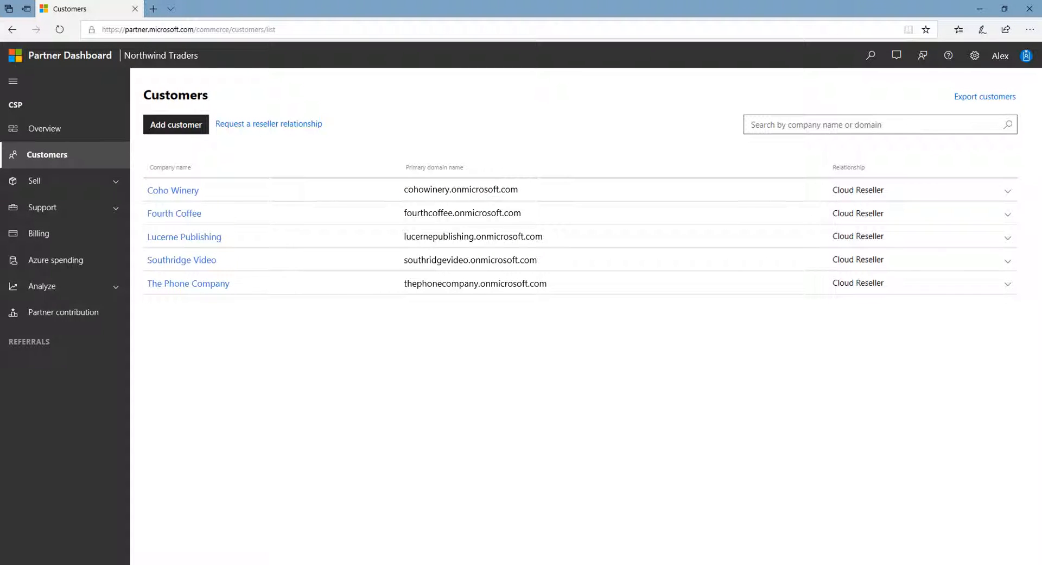